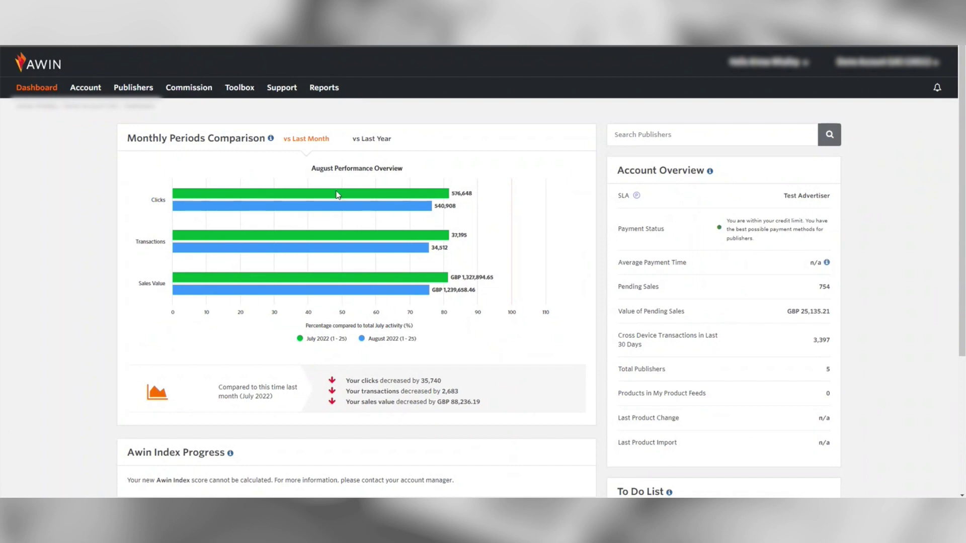
Go to Commission > Rules > Commission by Basket Value and review the three existing Beauty rules
mouse_move(206, 86)
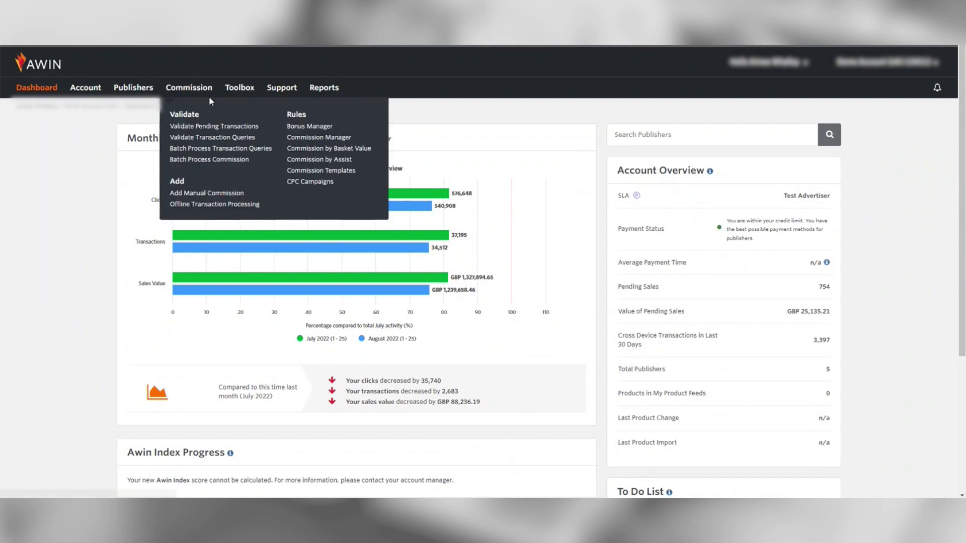
left_click(297, 149)
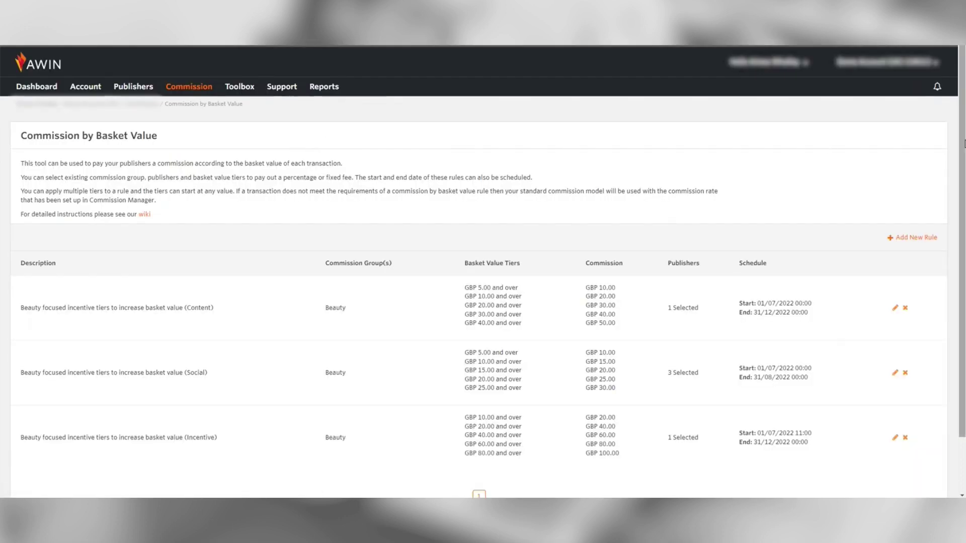
scroll(963, 143, "down", 1)
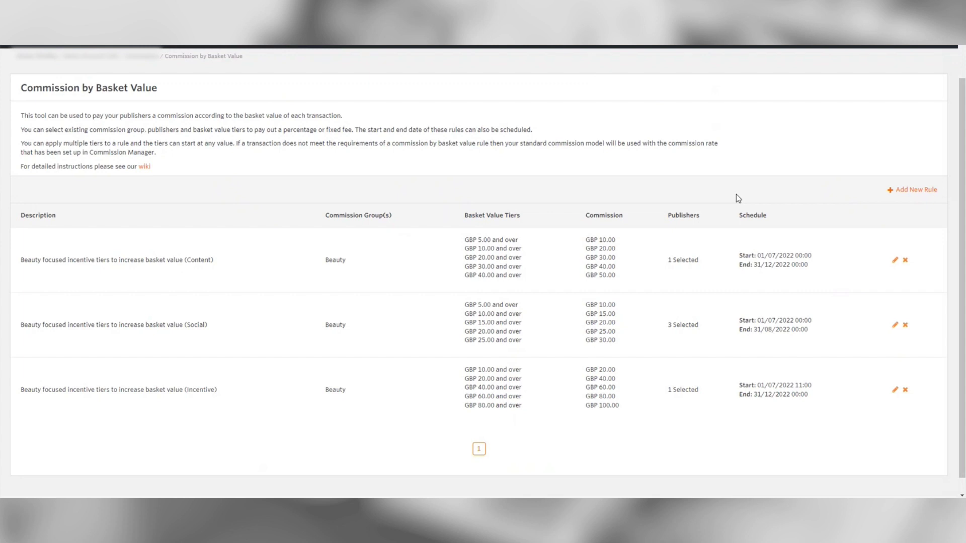
Add a new rule with description 'Demo', leaving commission groups on Custom
left_click(899, 190)
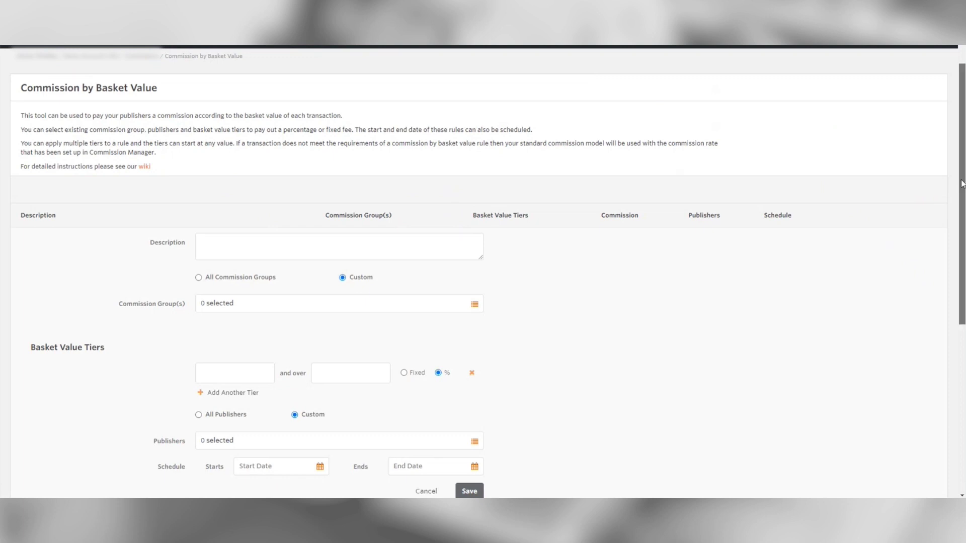
left_click_drag(963, 184, 962, 207)
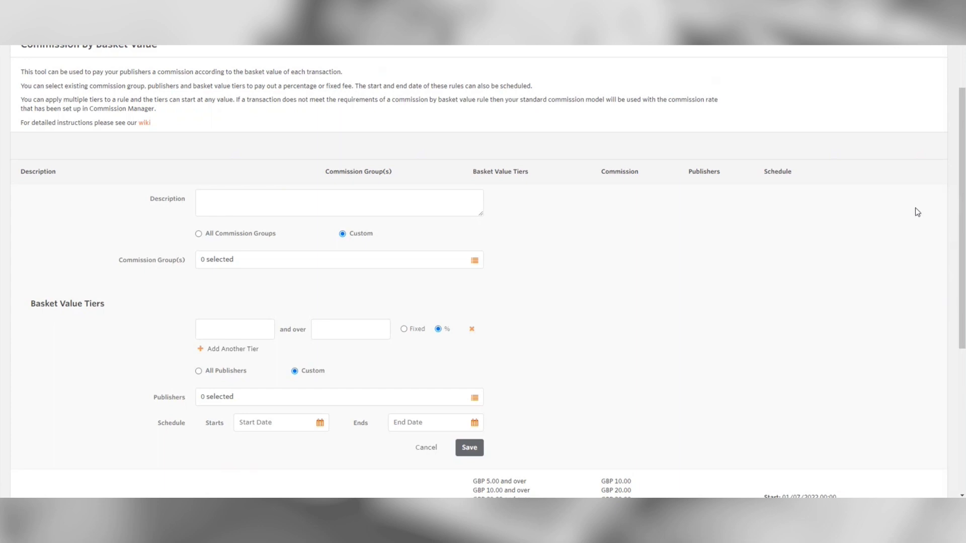
left_click(447, 193)
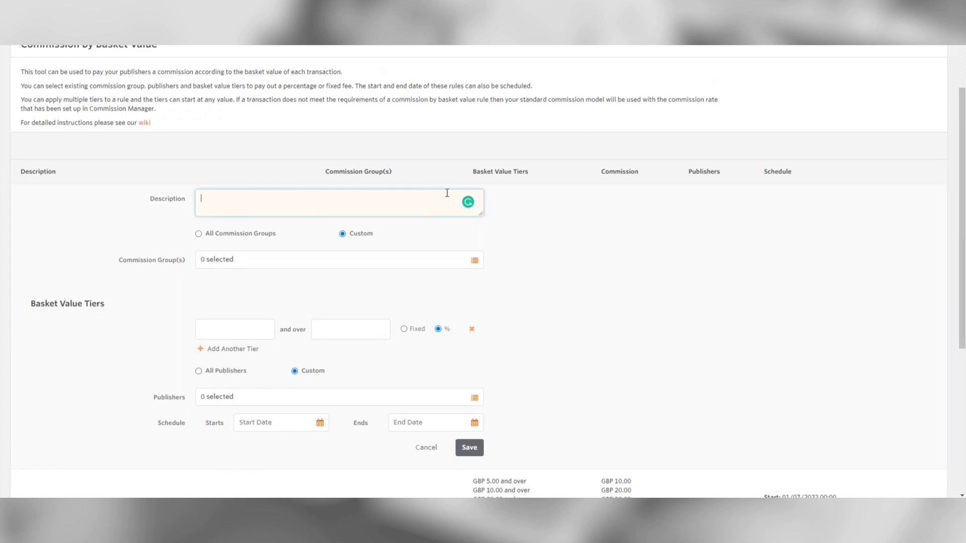
type("Demo")
left_click(499, 210)
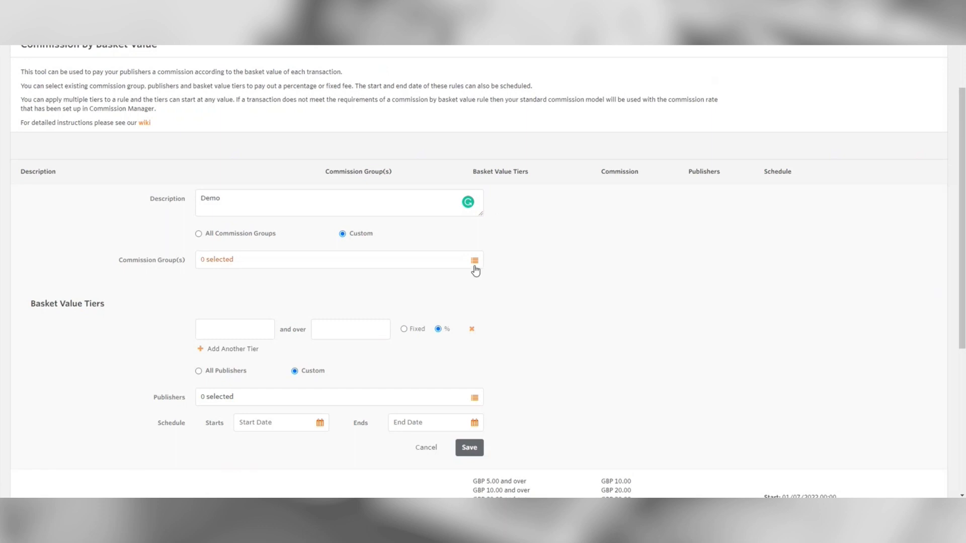
left_click(258, 234)
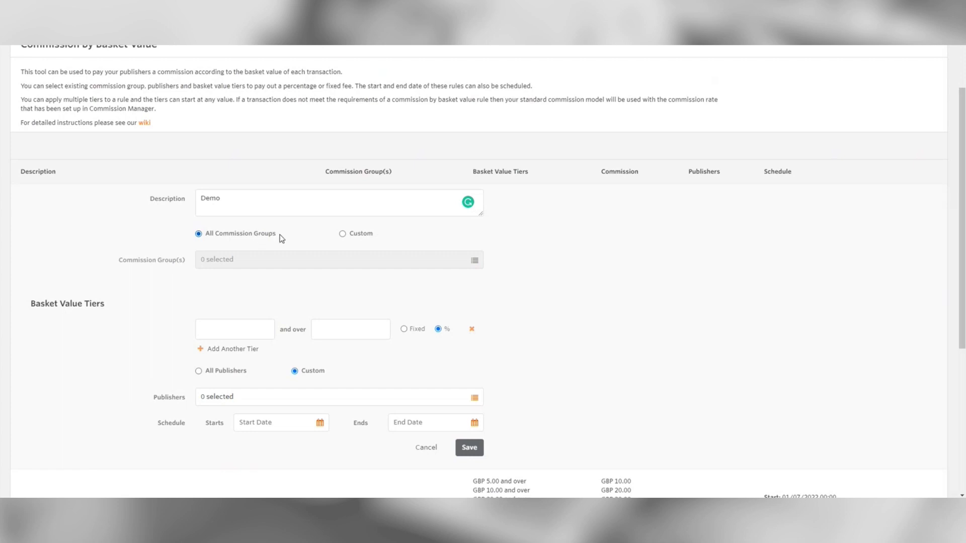
left_click(343, 235)
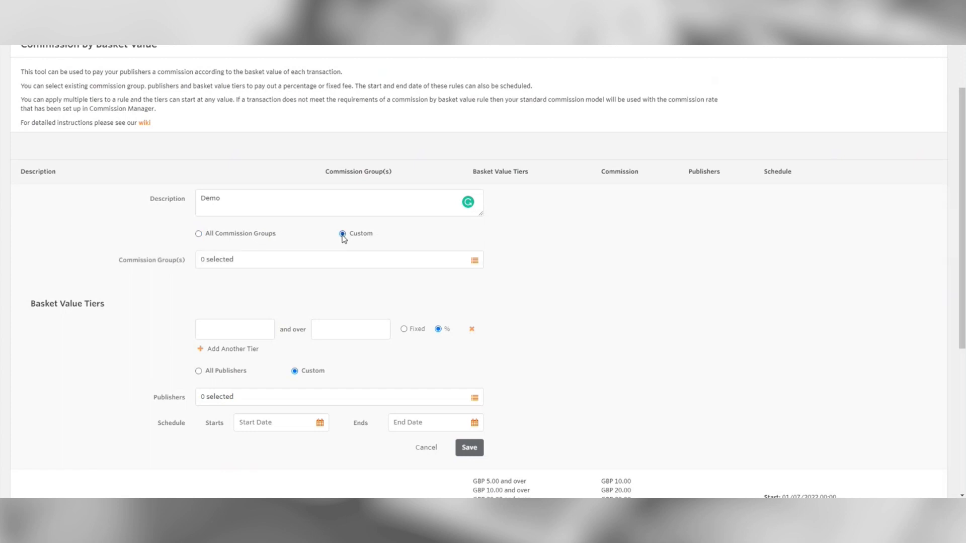
Select only the Default commission group for the rule
left_click(387, 258)
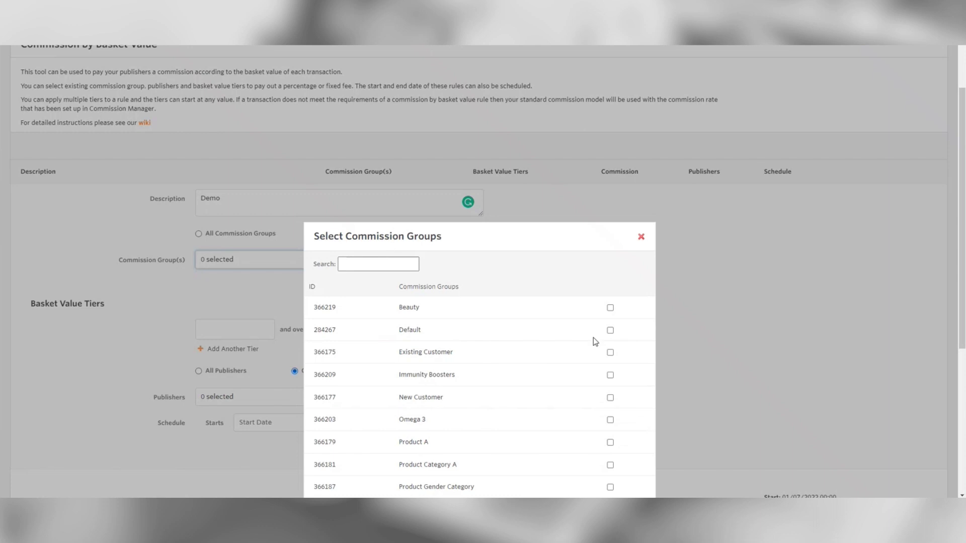
left_click(611, 330)
scroll(610, 329, "down", 3)
left_click(630, 463)
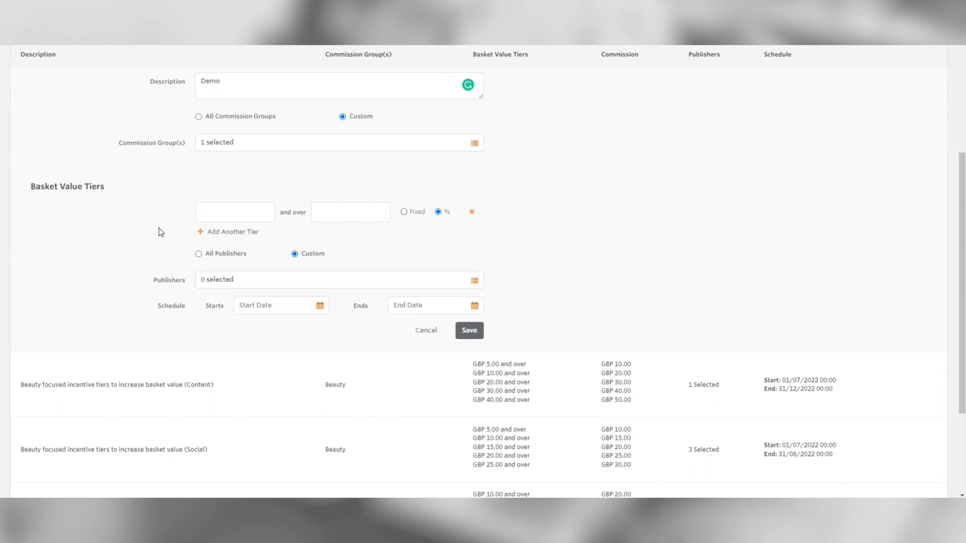
Add three more basket value tiers, keeping the commission type as percentage
left_click(237, 231)
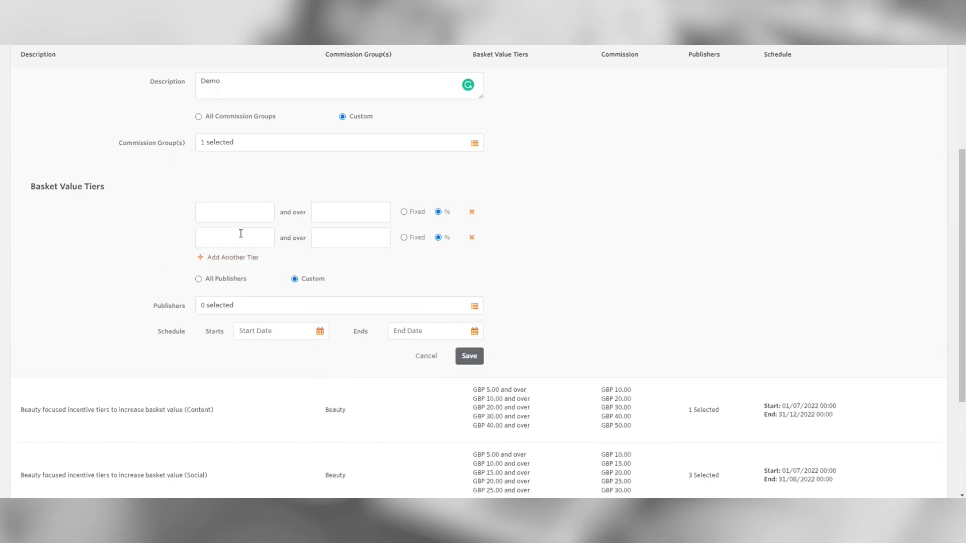
left_click(233, 259)
left_click(232, 283)
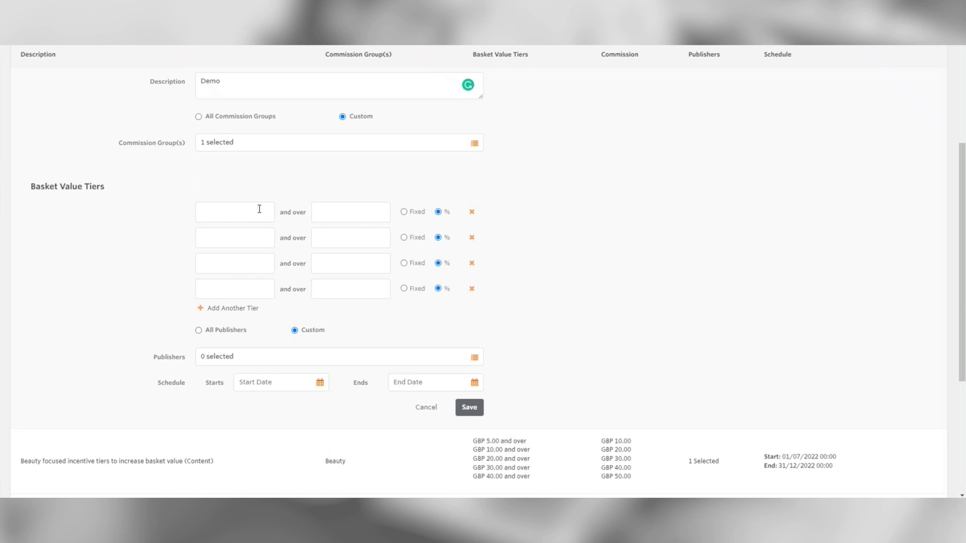
left_click(404, 213)
left_click(438, 213)
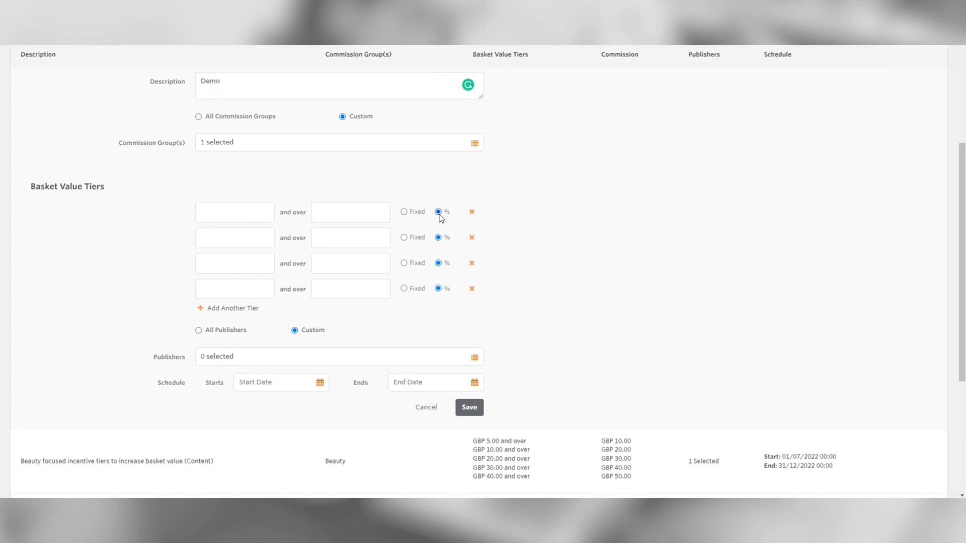
Fill in the first two tiers: GBP 1.00 at 3% and GBP 5.00 at 4%
left_click(234, 213)
type("10")
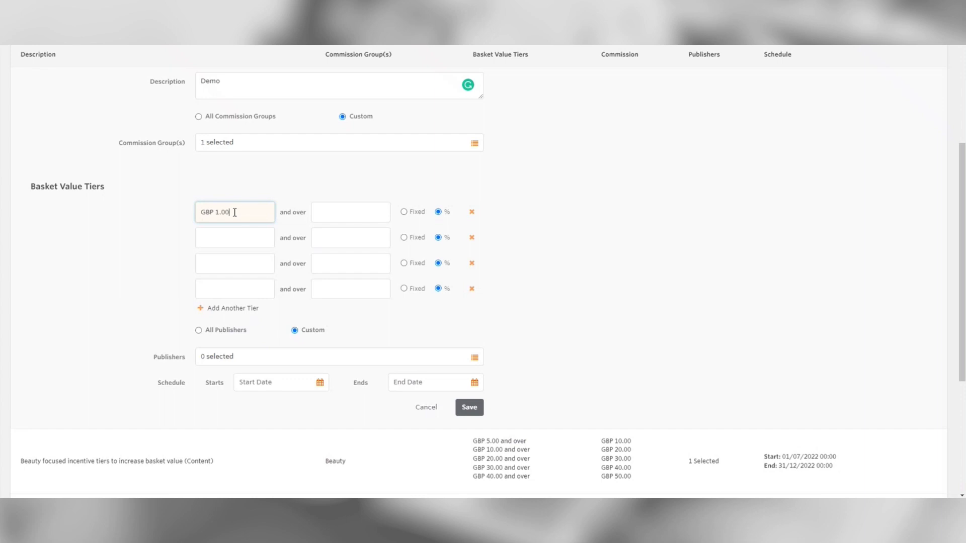
left_click(328, 212)
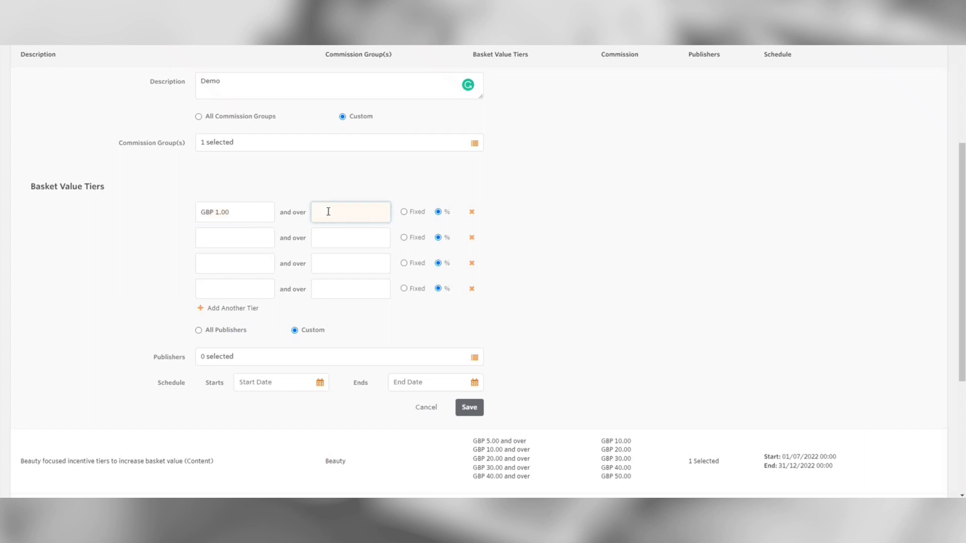
type("1.")
type("00")
left_click_drag(320, 212, 317, 212)
type("3")
left_click(254, 234)
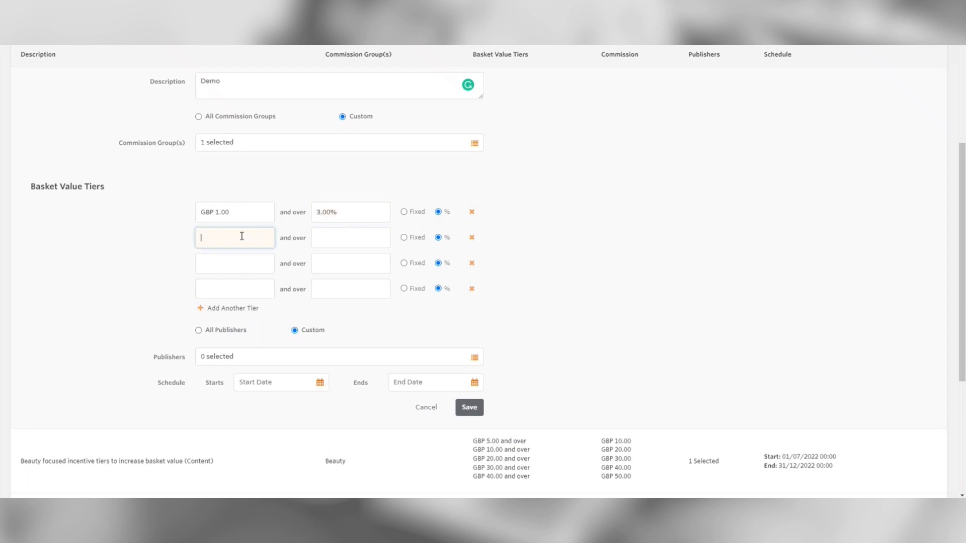
type("5.00")
left_click(332, 240)
type("400")
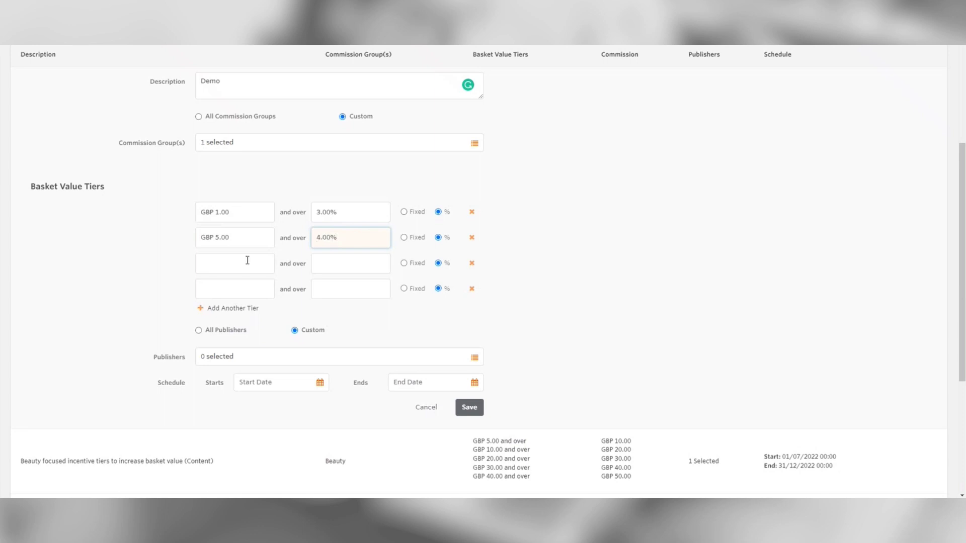
Fill in the last two tiers: GBP 10.00 at 5% and GBP 15.00 at 6%
left_click(243, 263)
type("10.")
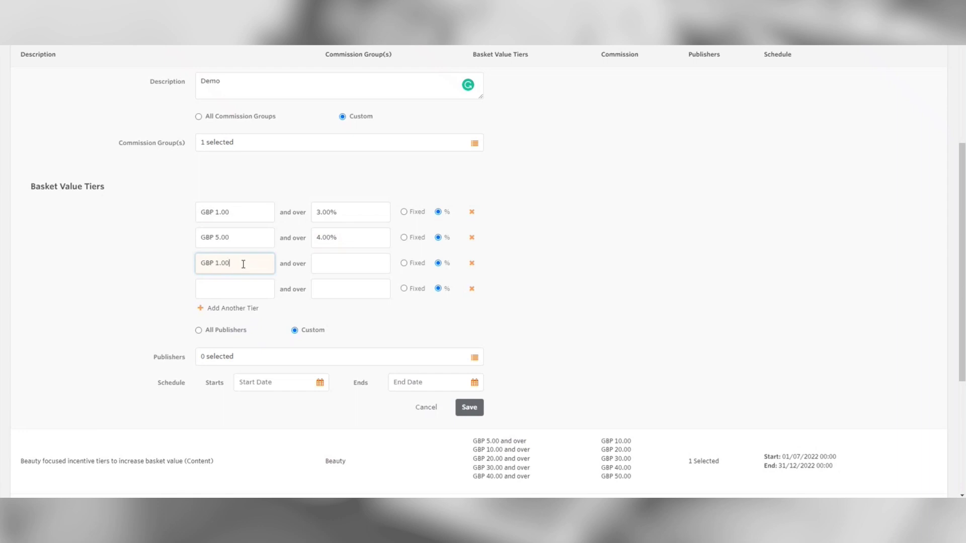
type("00")
left_click(318, 263)
type("500")
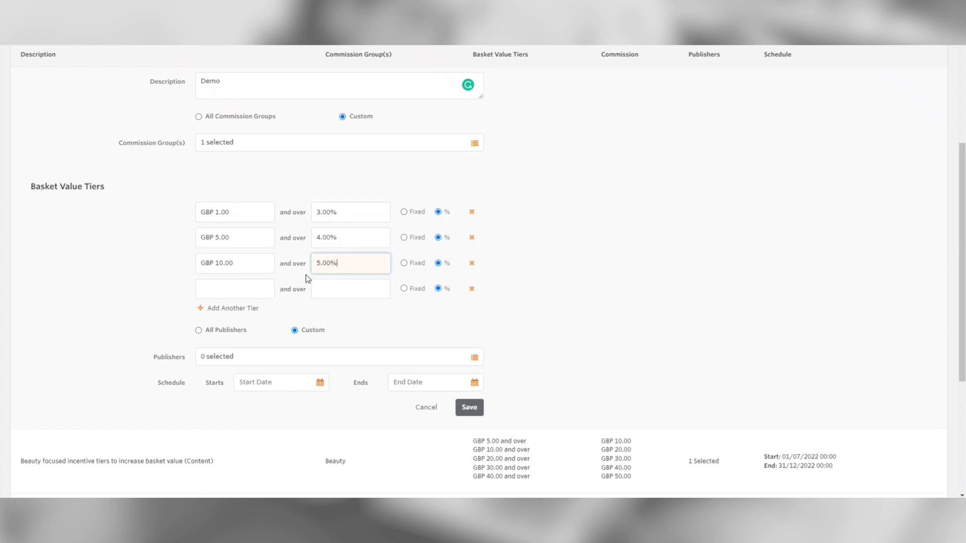
left_click(260, 294)
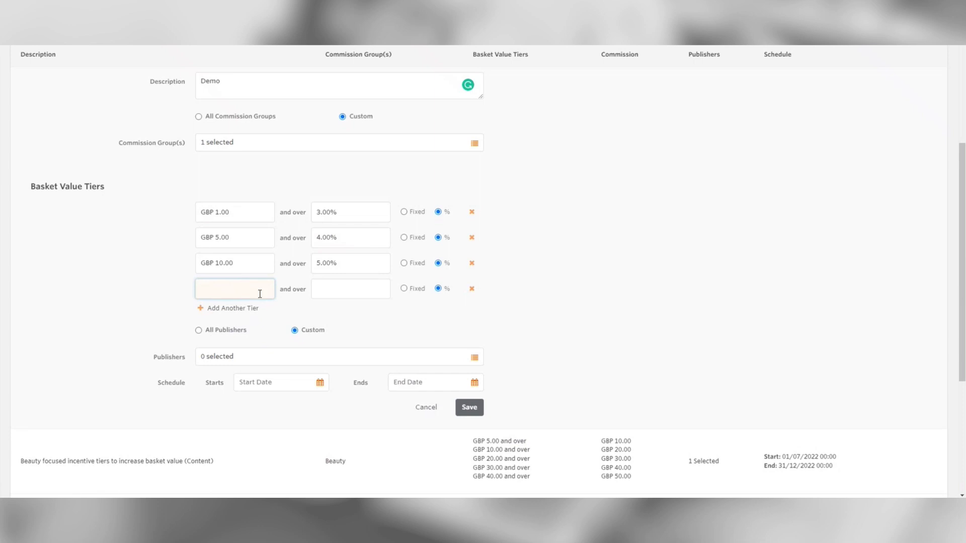
type("15.00")
left_click(327, 292)
type("6.")
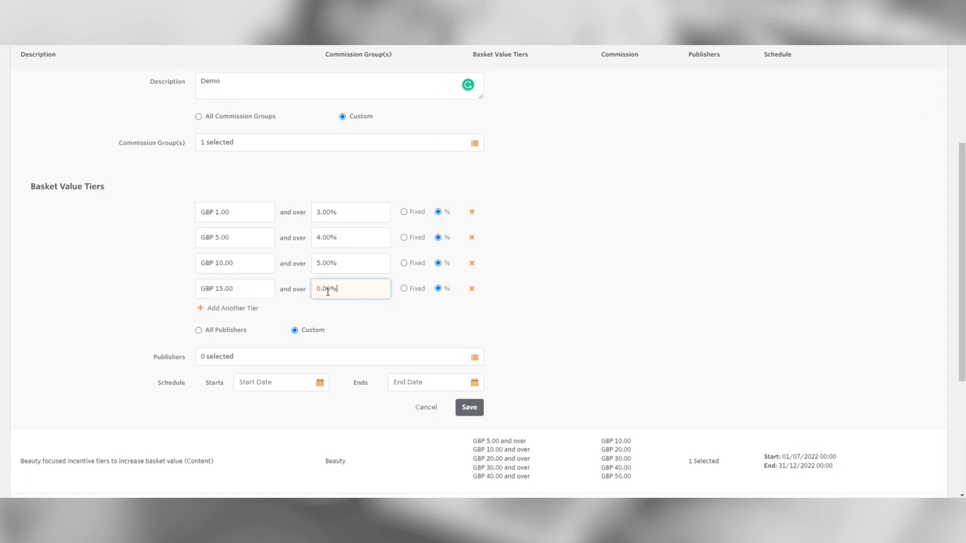
type("00")
left_click(484, 310)
Close the publisher picker without selecting anyone, then set Publishers to All Publishers
scroll(958, 302, "down", 1)
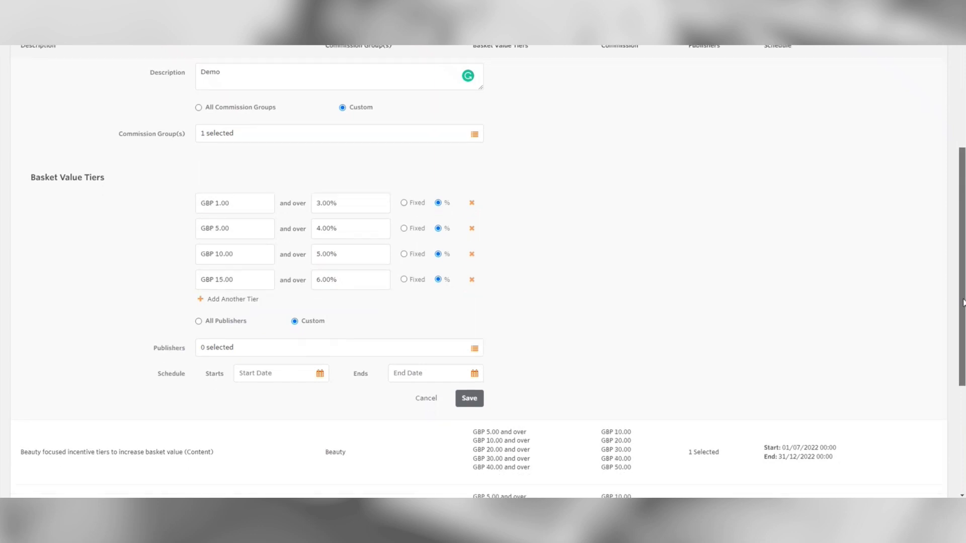
scroll(958, 302, "down", 1)
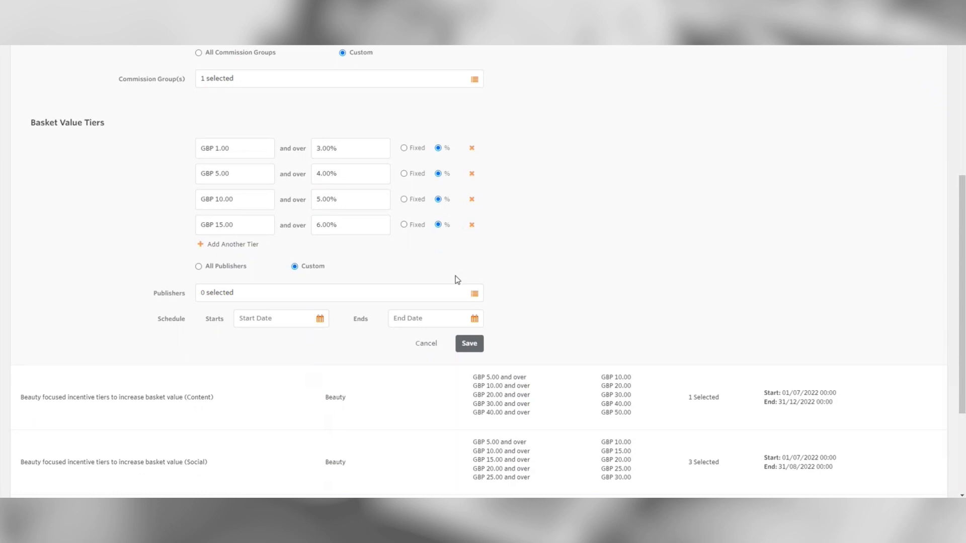
left_click(199, 267)
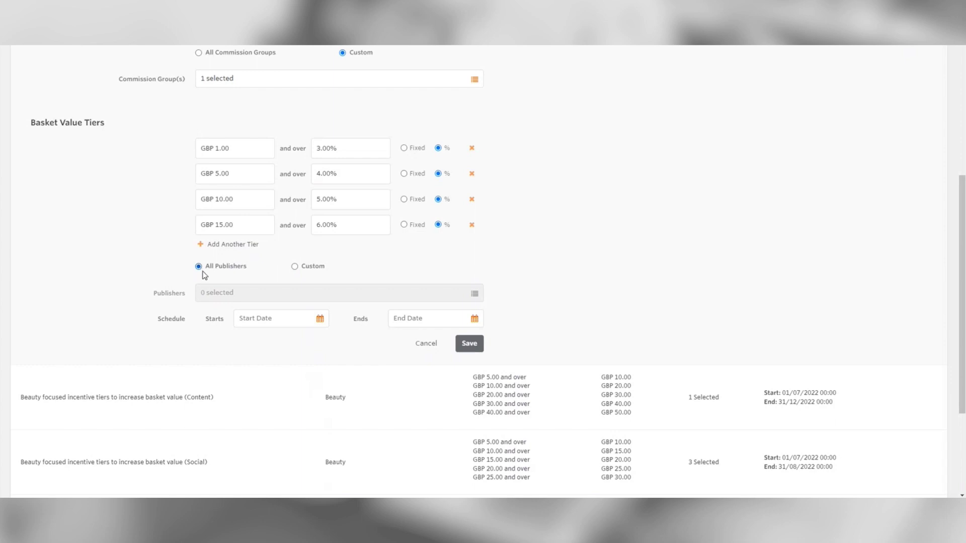
left_click(295, 270)
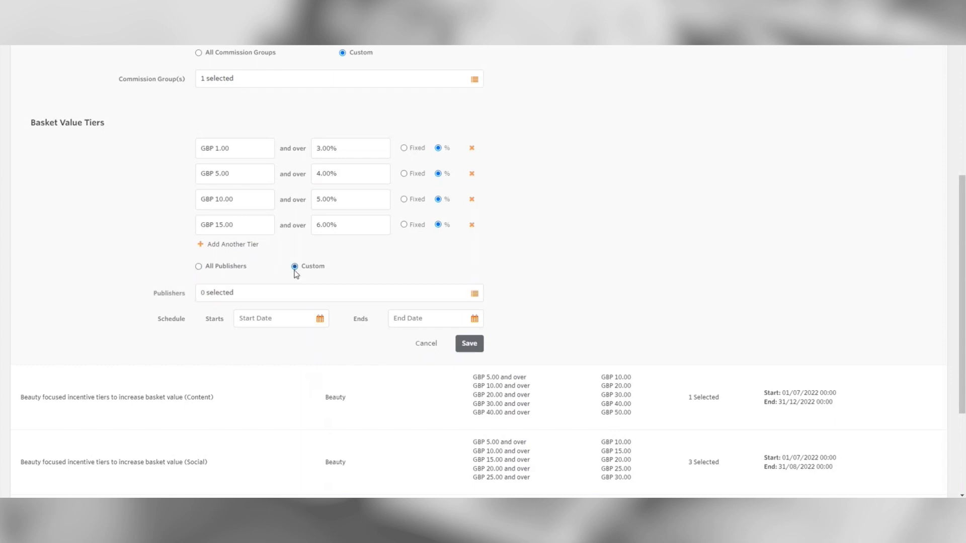
left_click(298, 296)
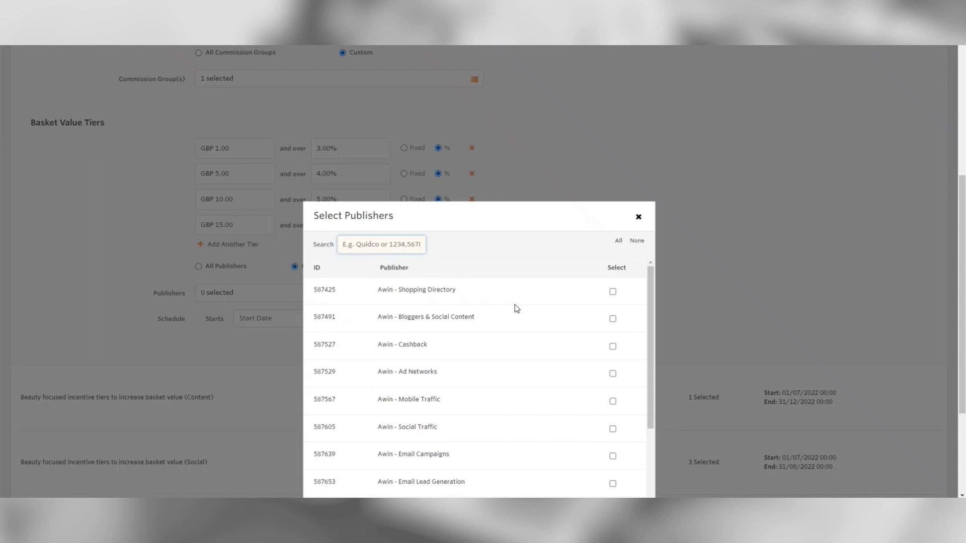
left_click_drag(647, 289, 651, 312)
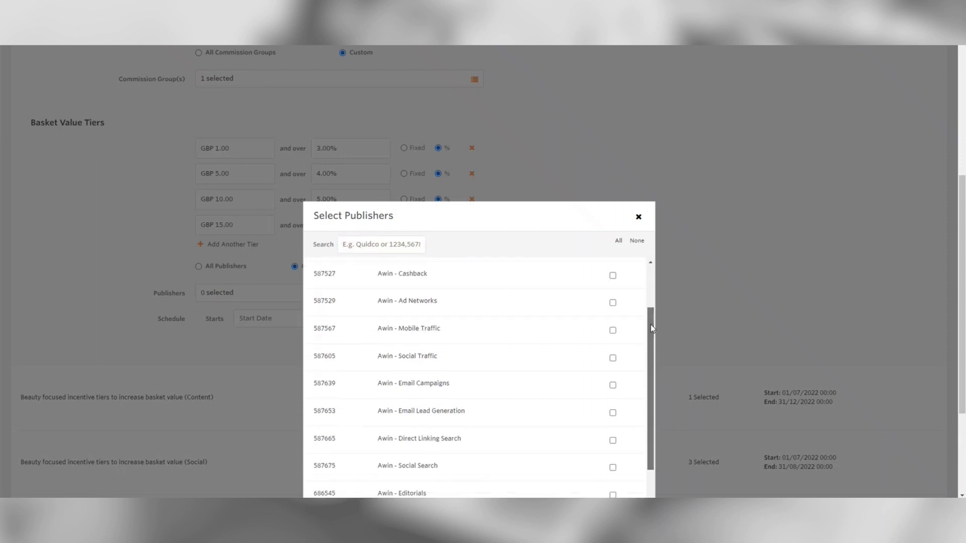
left_click_drag(652, 327, 653, 346)
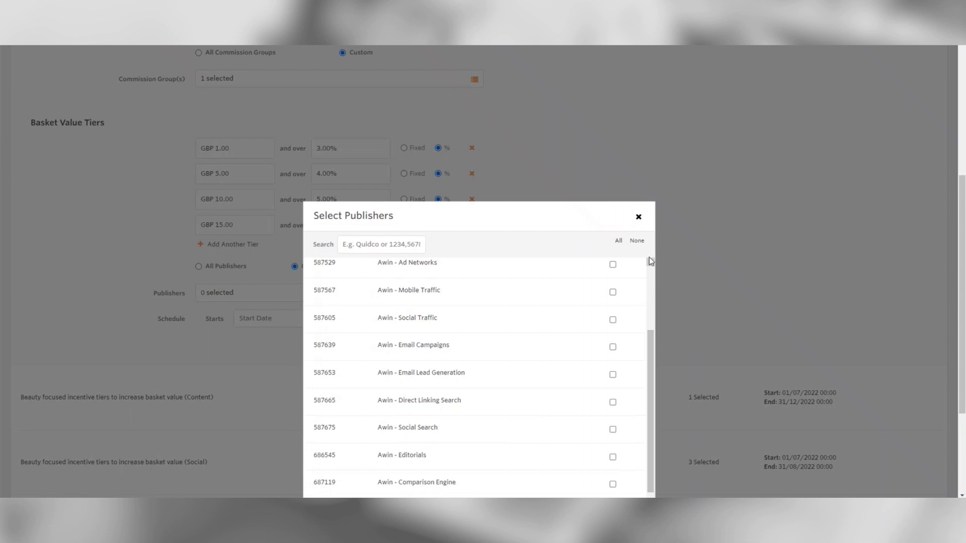
left_click(638, 220)
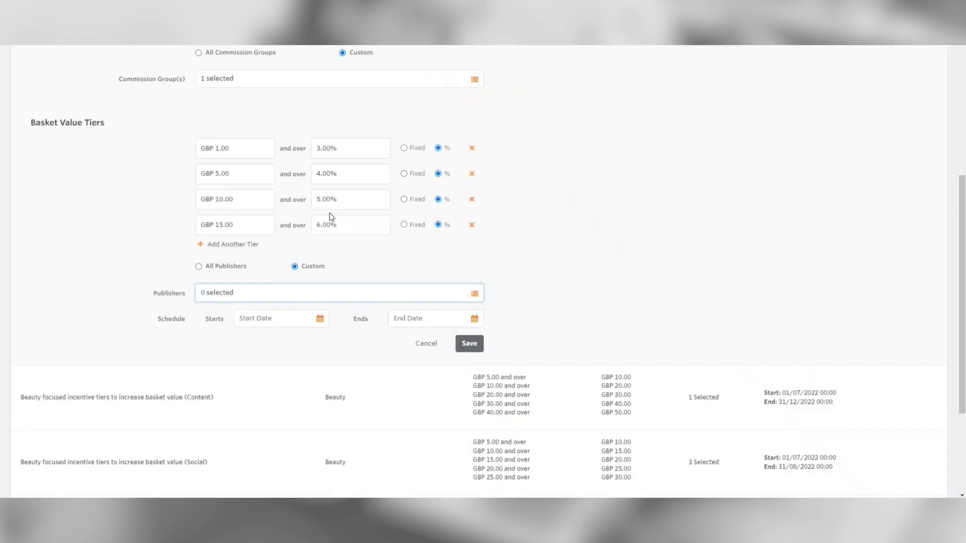
left_click(230, 270)
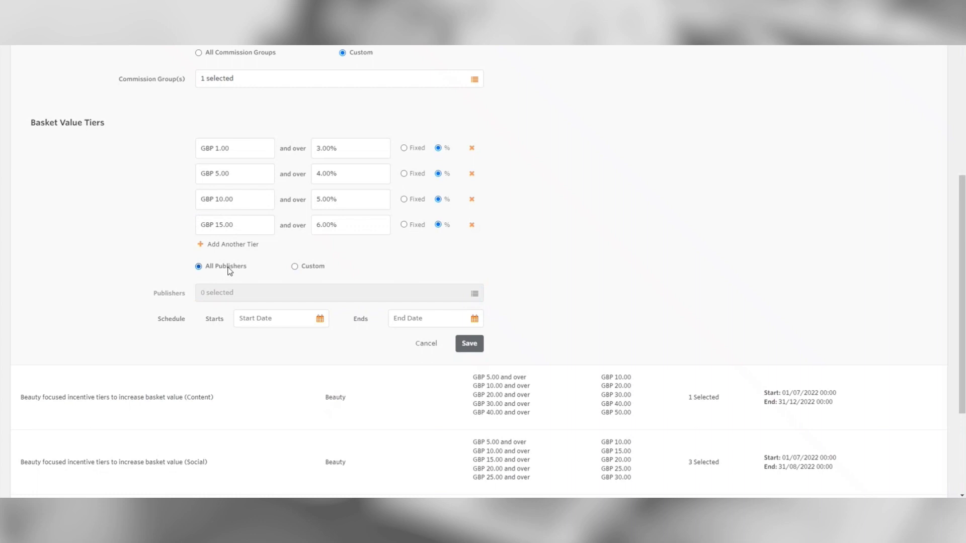
Set the start date to 29/08/2022 and the end date to 30/09/2022
left_click(262, 318)
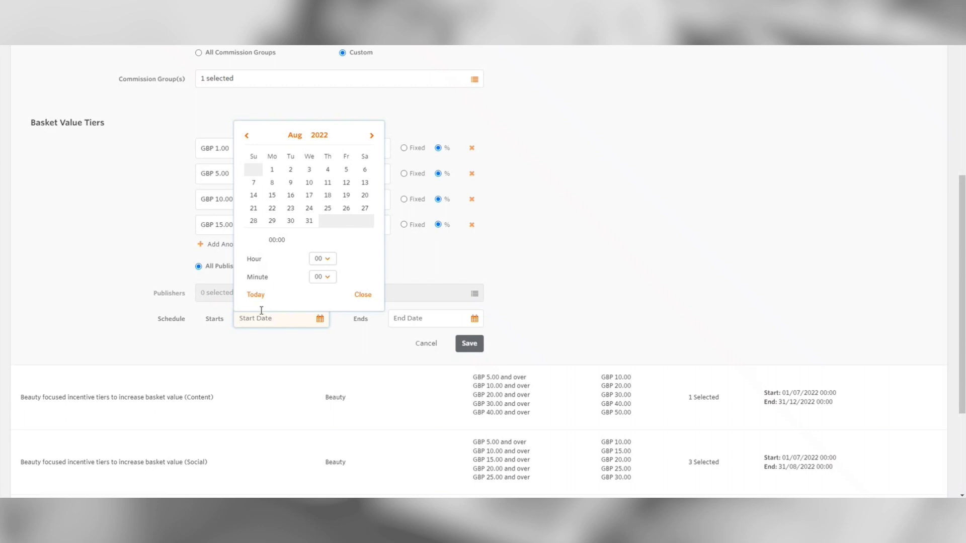
left_click(267, 222)
left_click(359, 295)
left_click(421, 319)
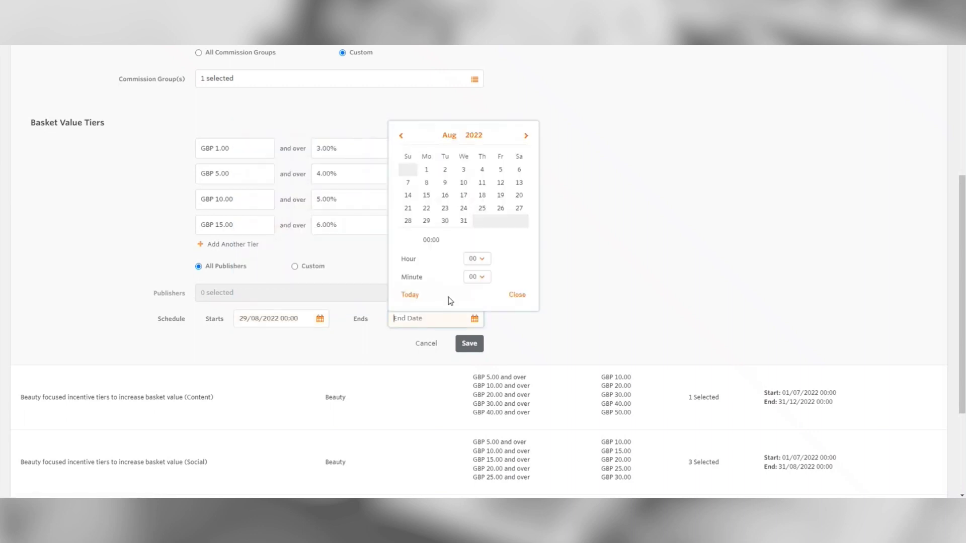
left_click(526, 136)
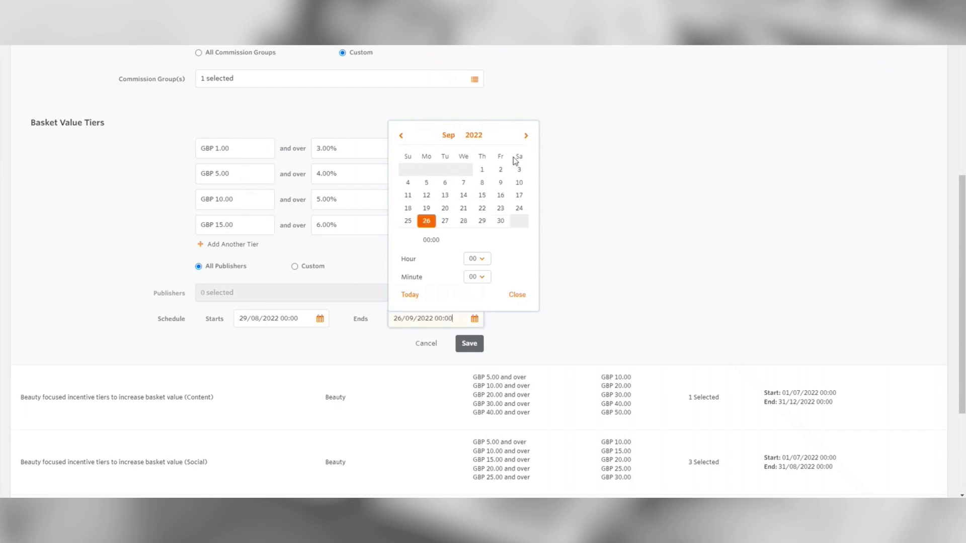
left_click(500, 221)
left_click(518, 296)
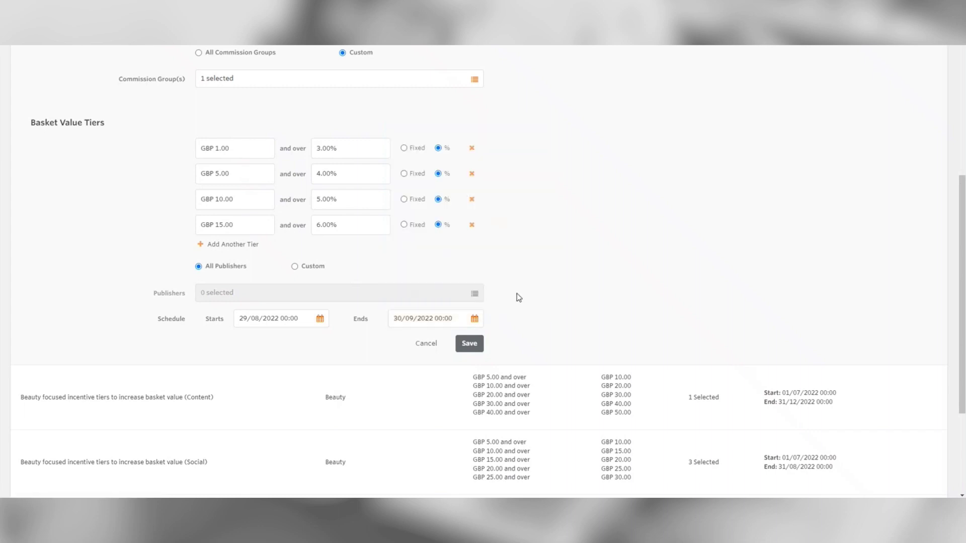
Save the Demo rule so it appears in the list with the Beauty rules
left_click(478, 347)
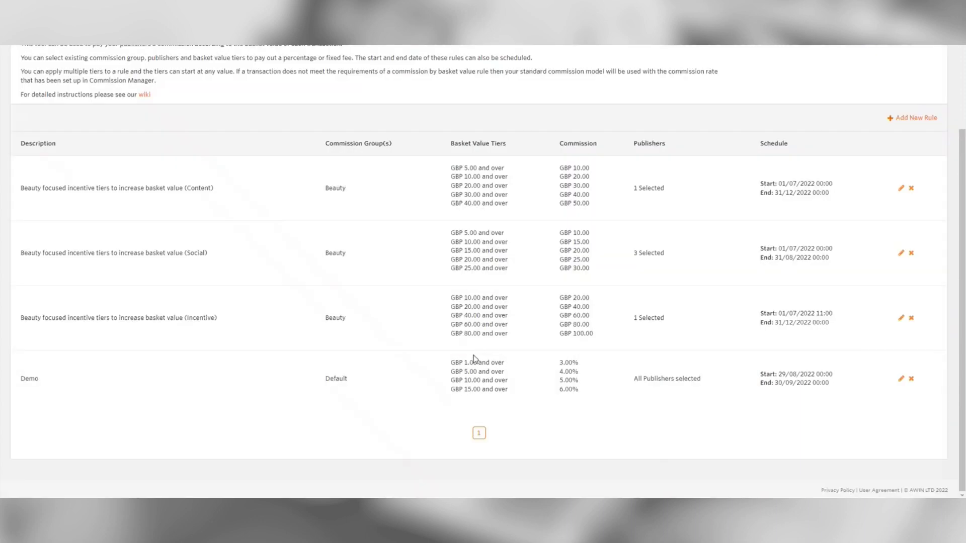